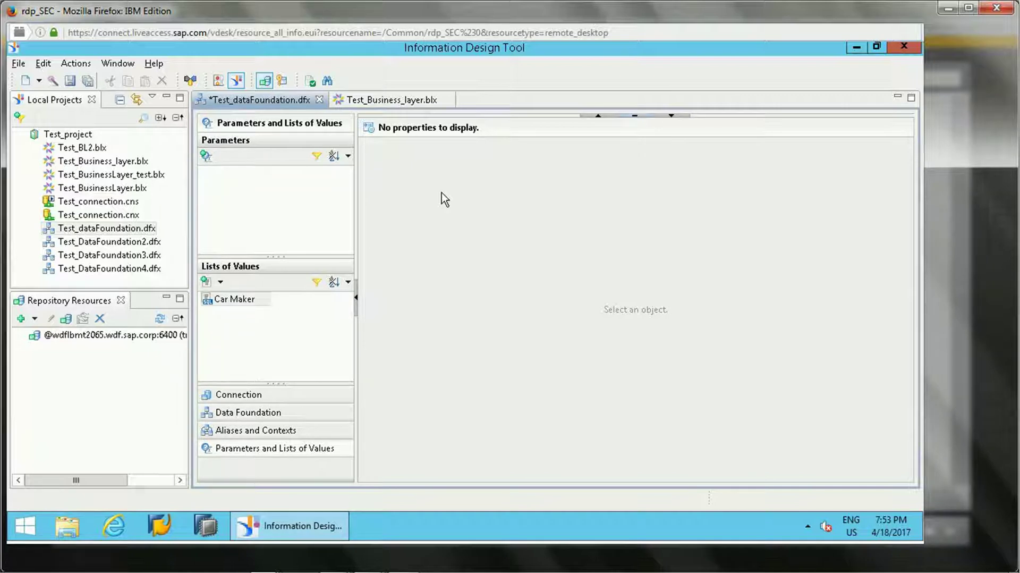
- Add a new parameter named Car Manufacturer with the description 'This is car Mfg'
click(206, 157)
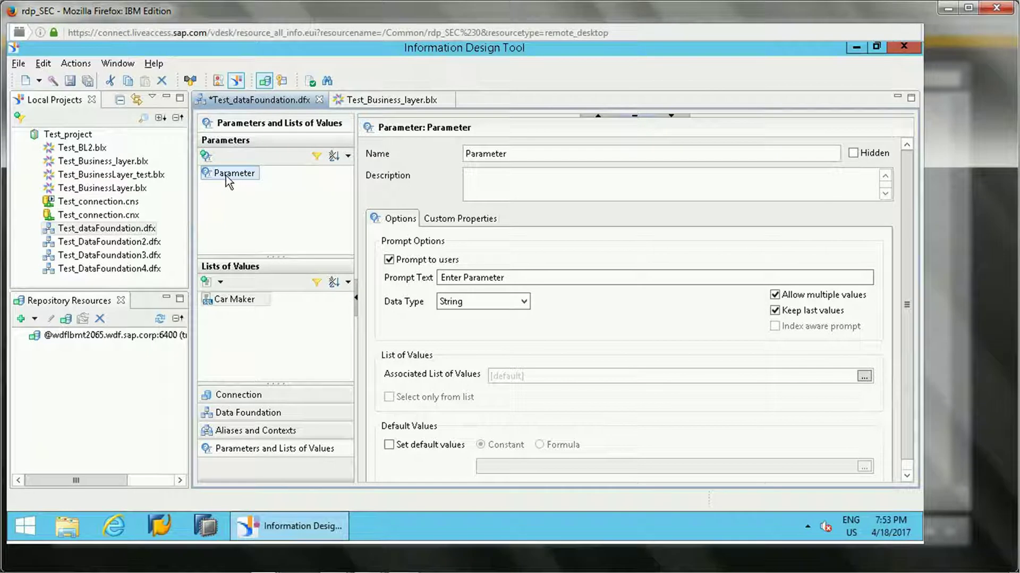
click(523, 156)
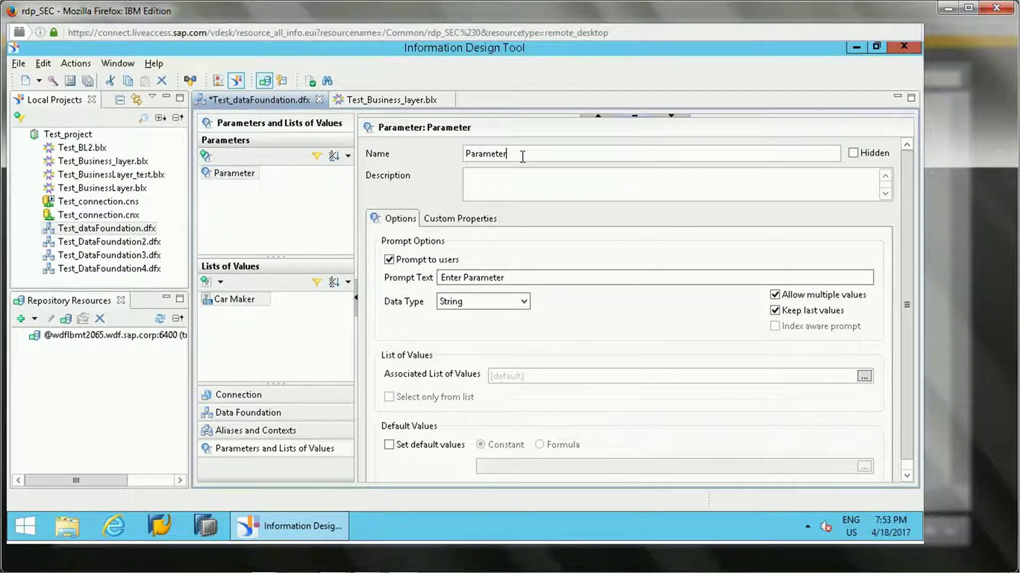
double_click(522, 156)
text(Car Manufactureur)
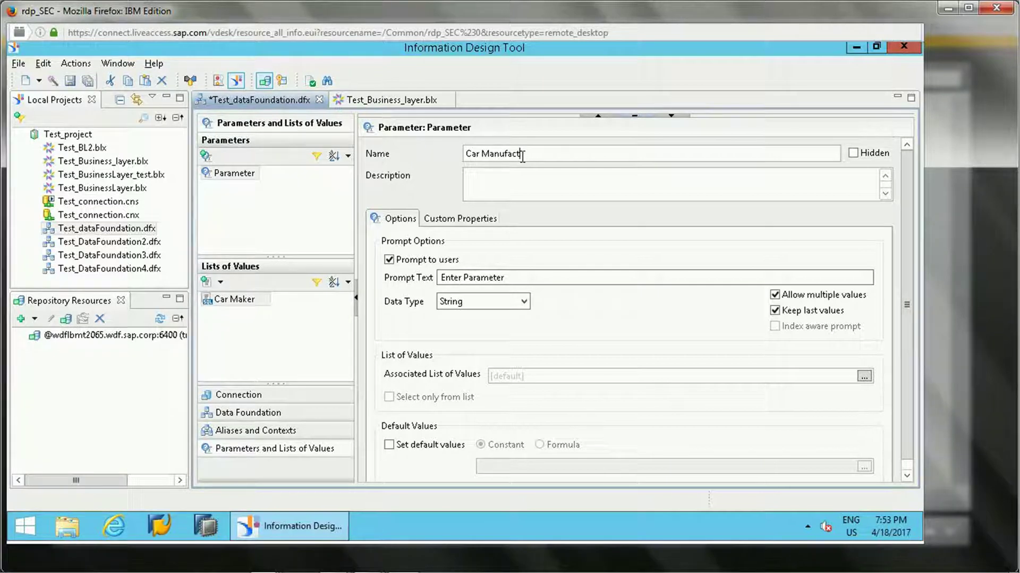
text(er)
key(Tab)
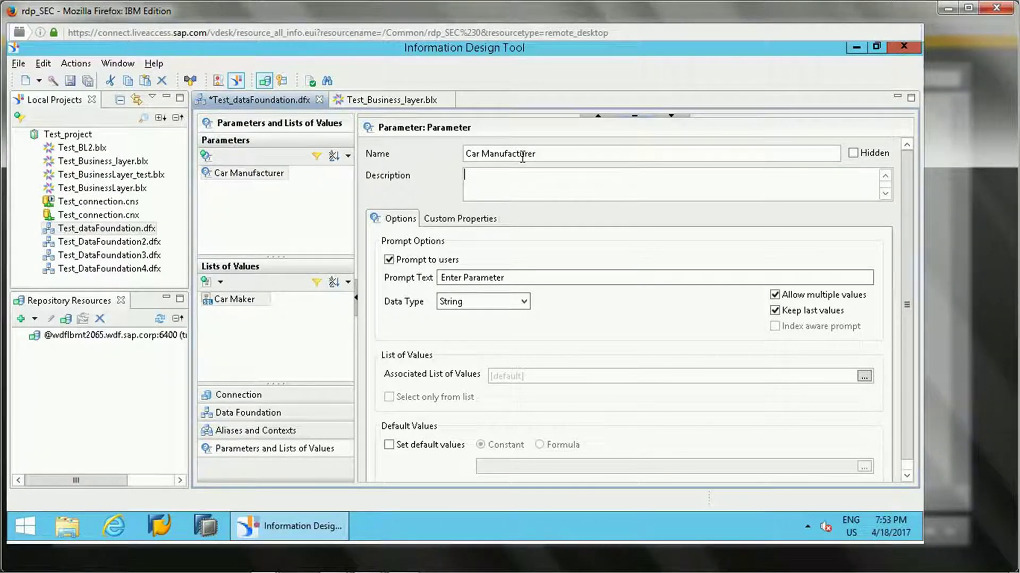
text(This is car Mfg)
key(Tab)
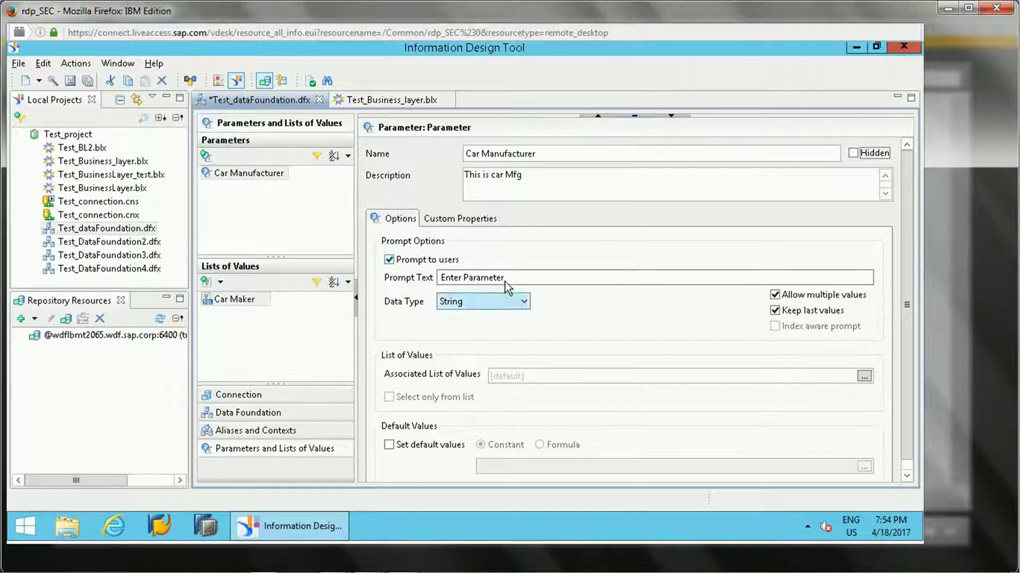
- Set the prompt text to 'Enter Car Manufacture', keeping multiple values allowed
drag(506, 277, 412, 277)
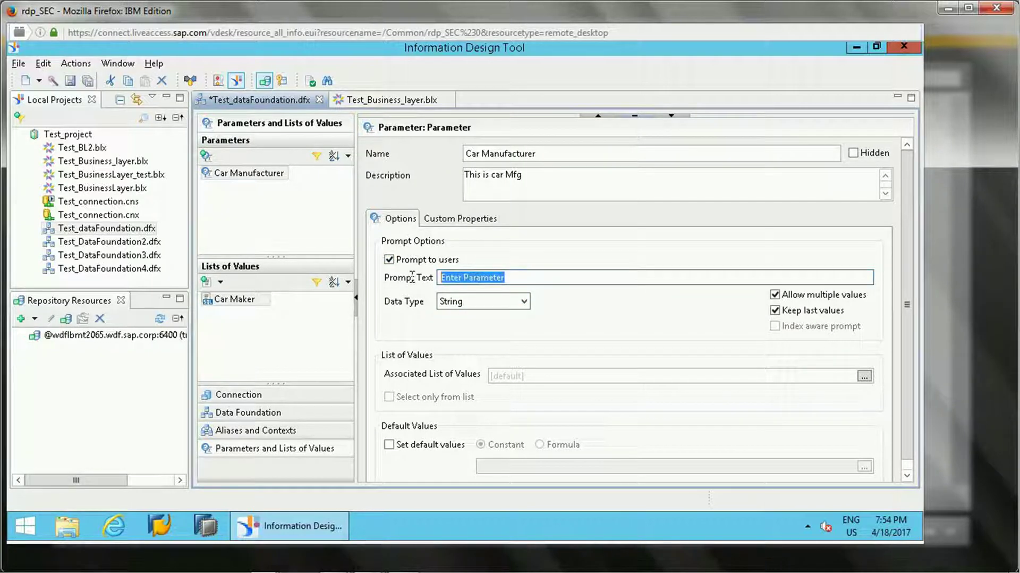
text(Car)
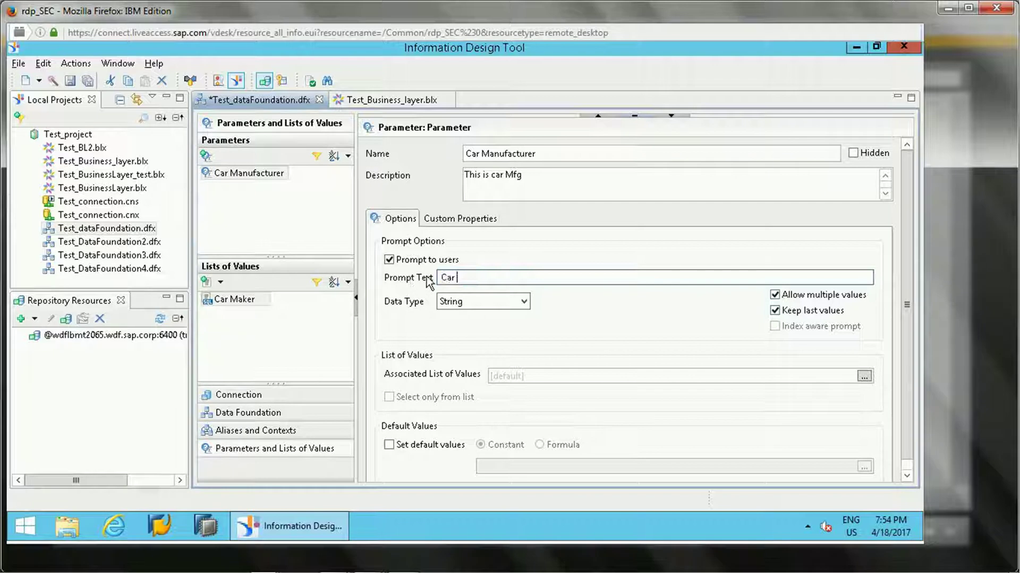
key(ctrl+a)
text(Enter Car Manufacture)
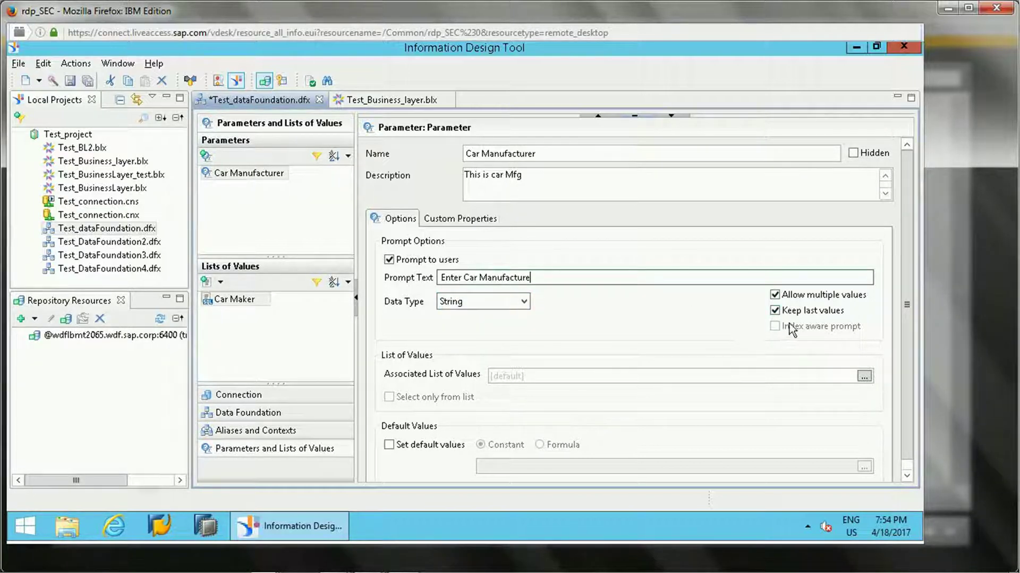
click(804, 298)
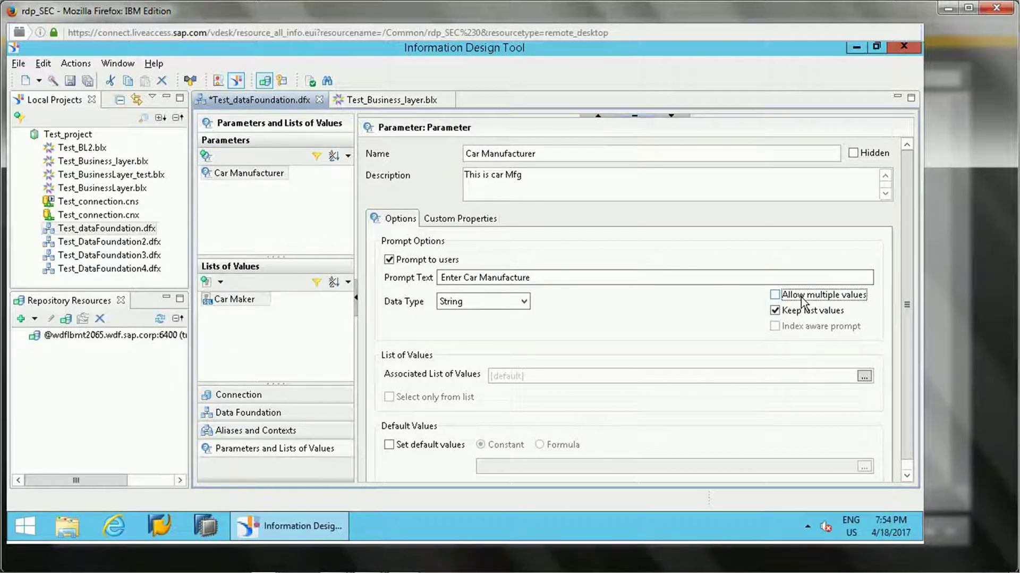
click(776, 295)
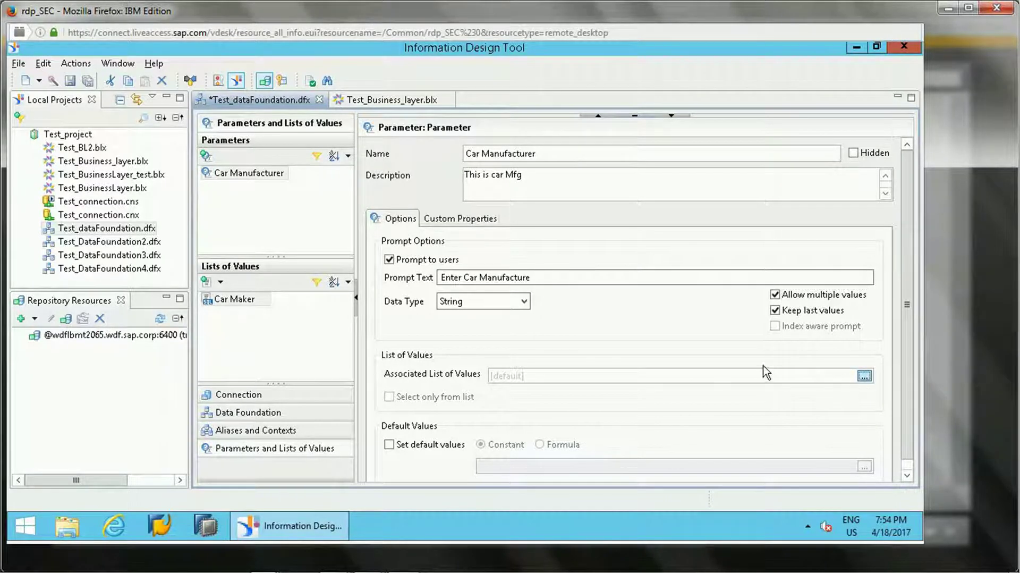
- Associate the Car Maker list of values with the parameter
click(865, 376)
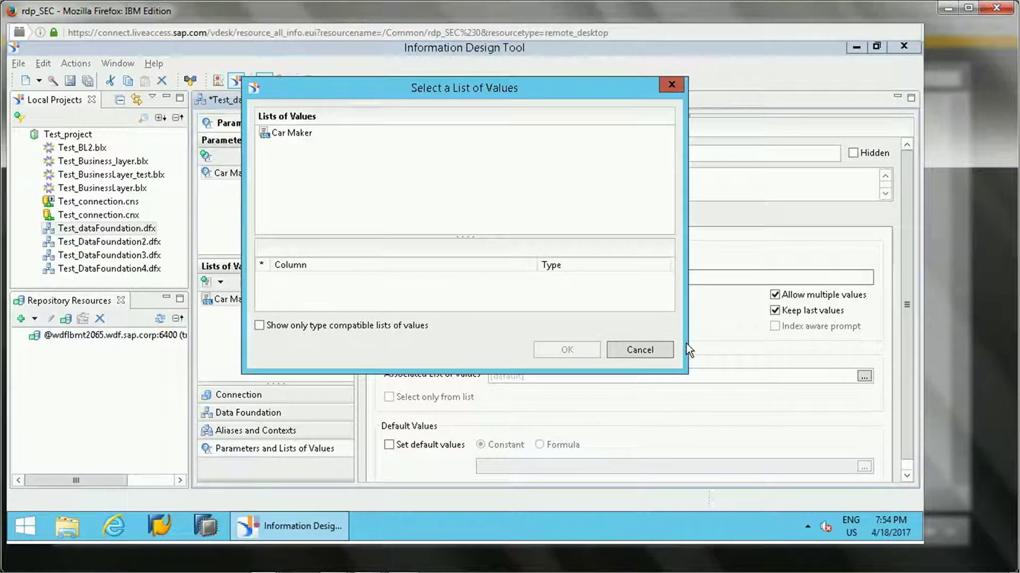
click(296, 134)
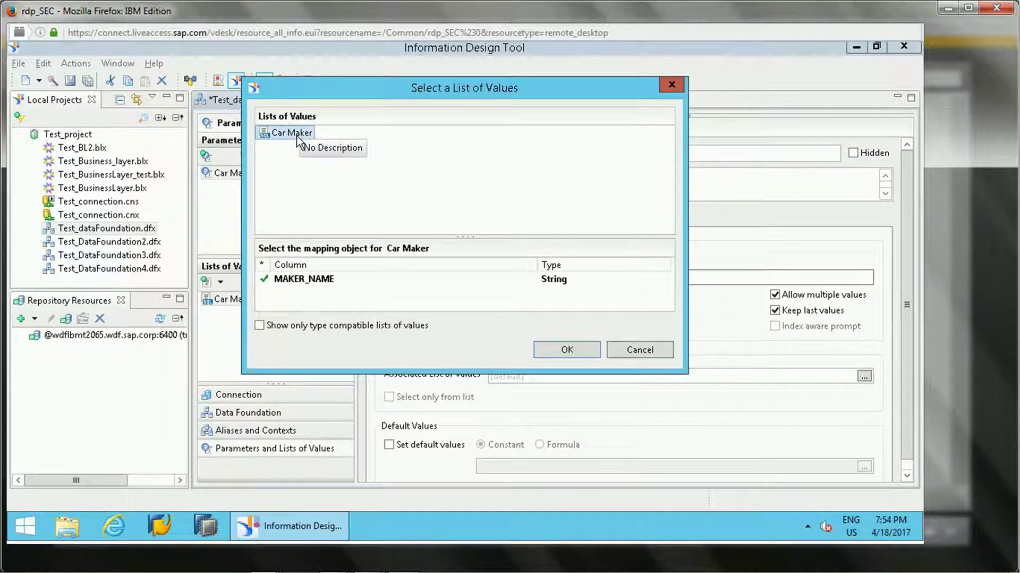
click(580, 353)
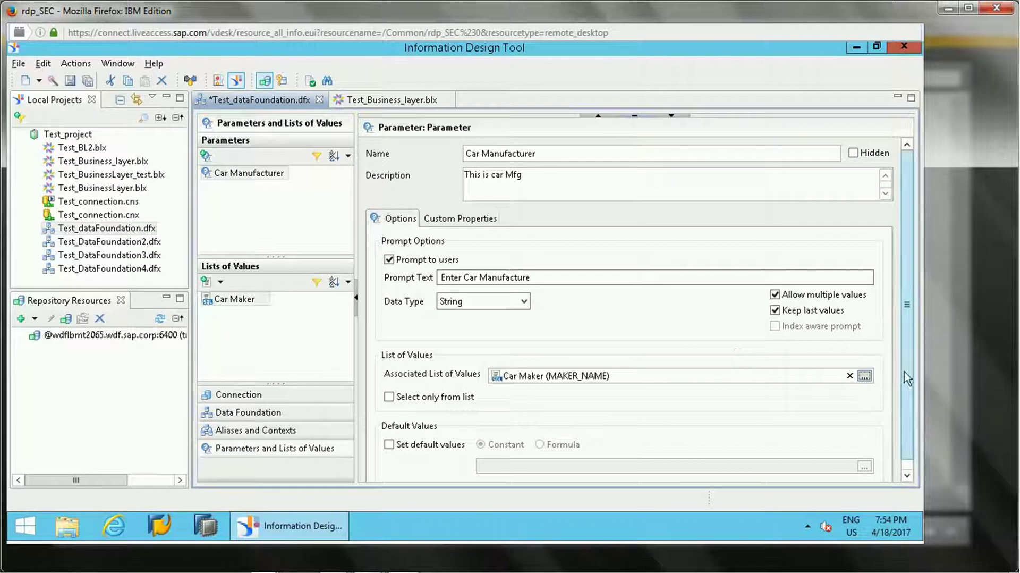
scroll(910, 390, down, 1)
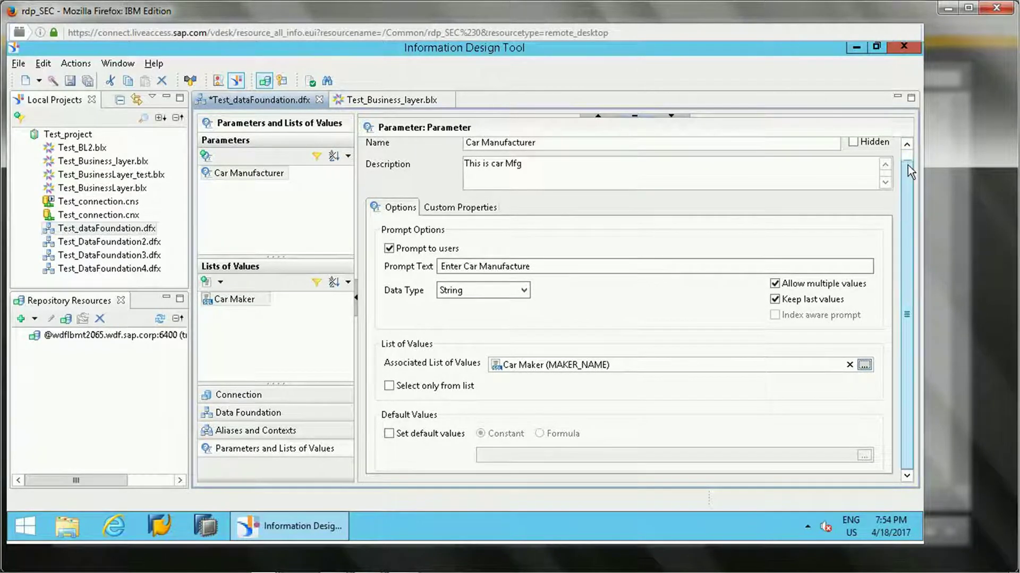
scroll(907, 164, up, 1)
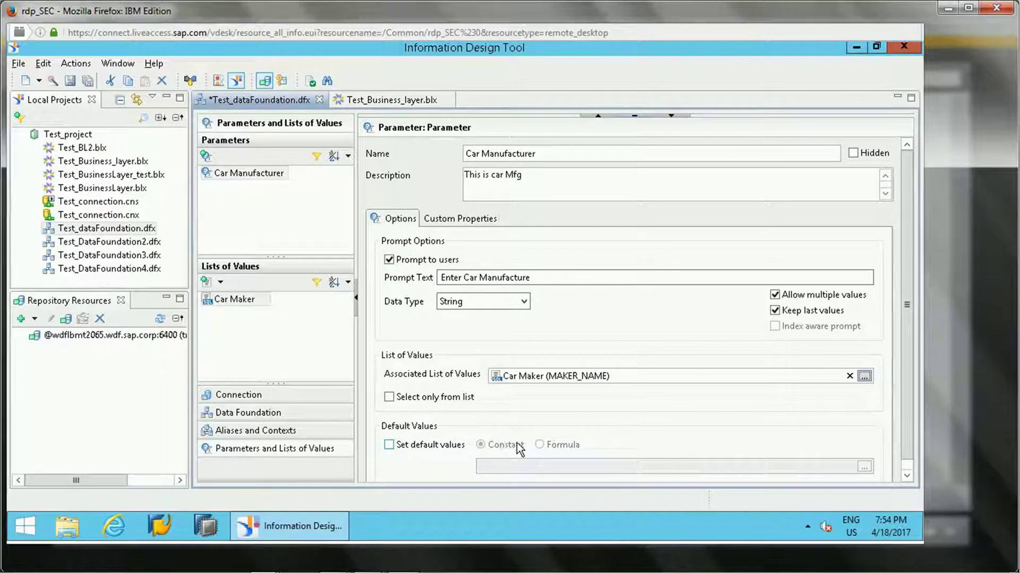
- Leave default values off and save Test_dataFoundation.dfx
click(455, 448)
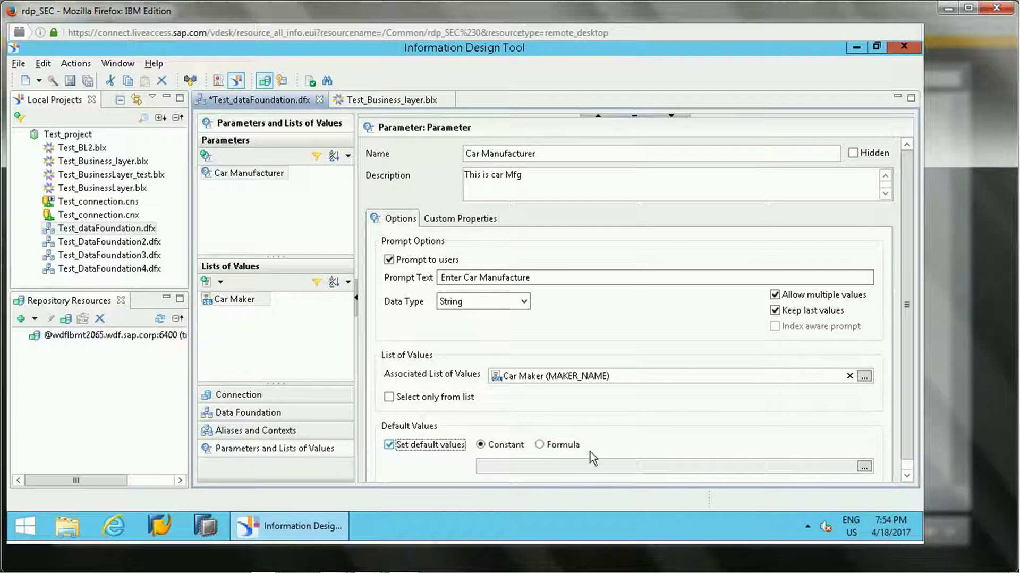
click(421, 448)
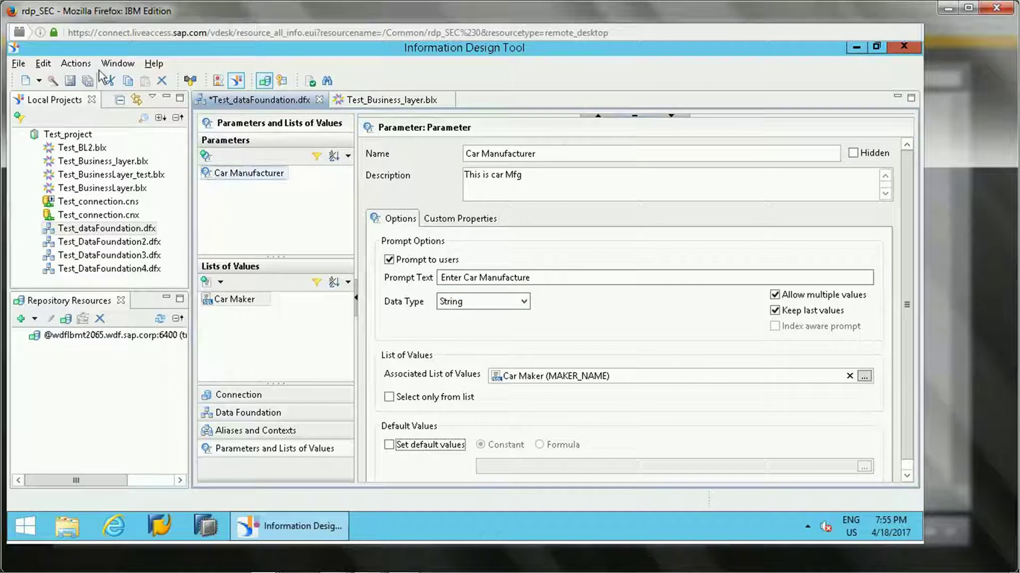
click(72, 81)
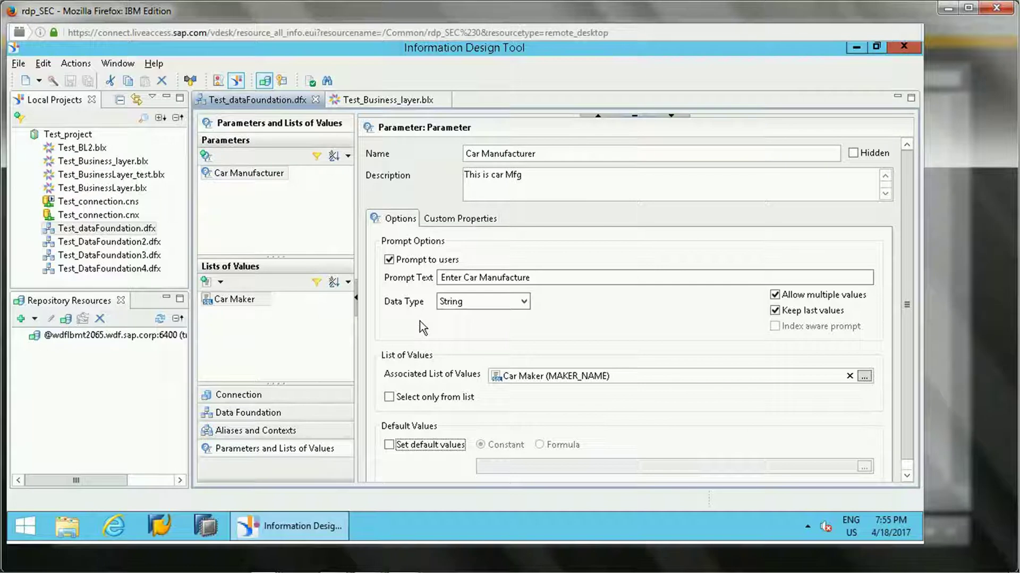
- Browse the Client and Sales folders of the Test_Business_layer business layer
click(407, 104)
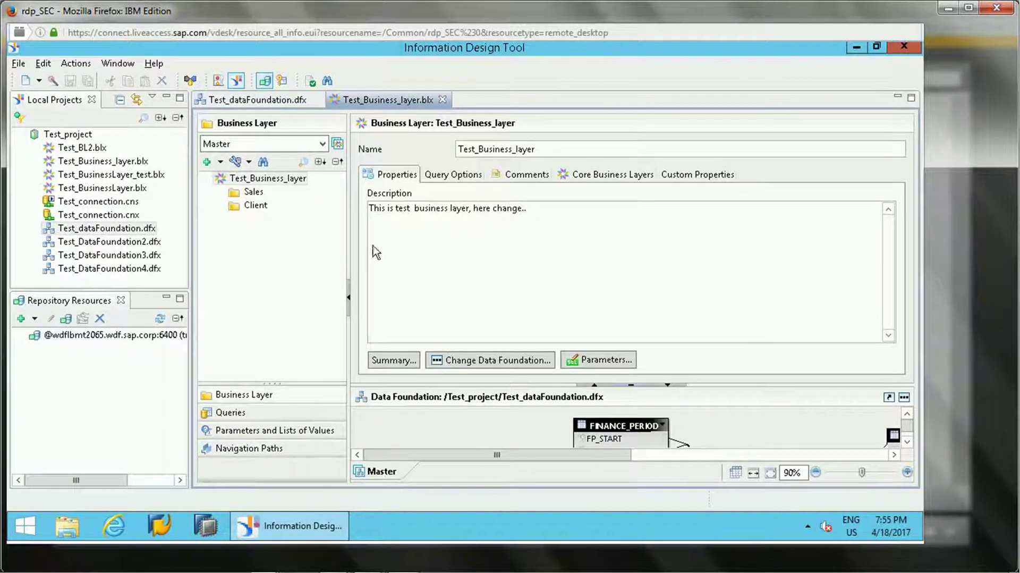
click(222, 206)
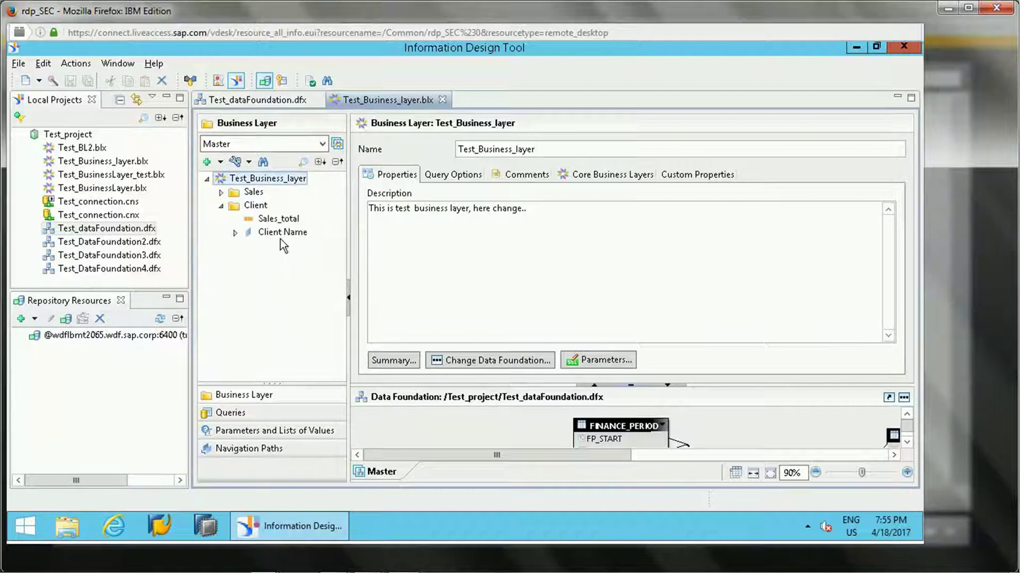
click(221, 191)
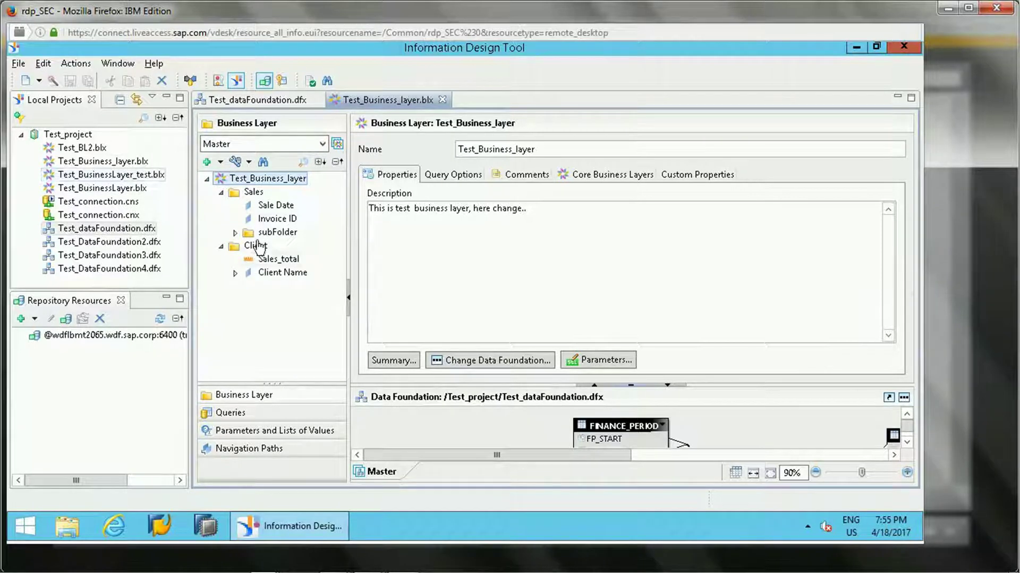
- Open Test_BusinessLayer_test.blx and inspect its Client Name and Car dimensions, including Maker
click(126, 165)
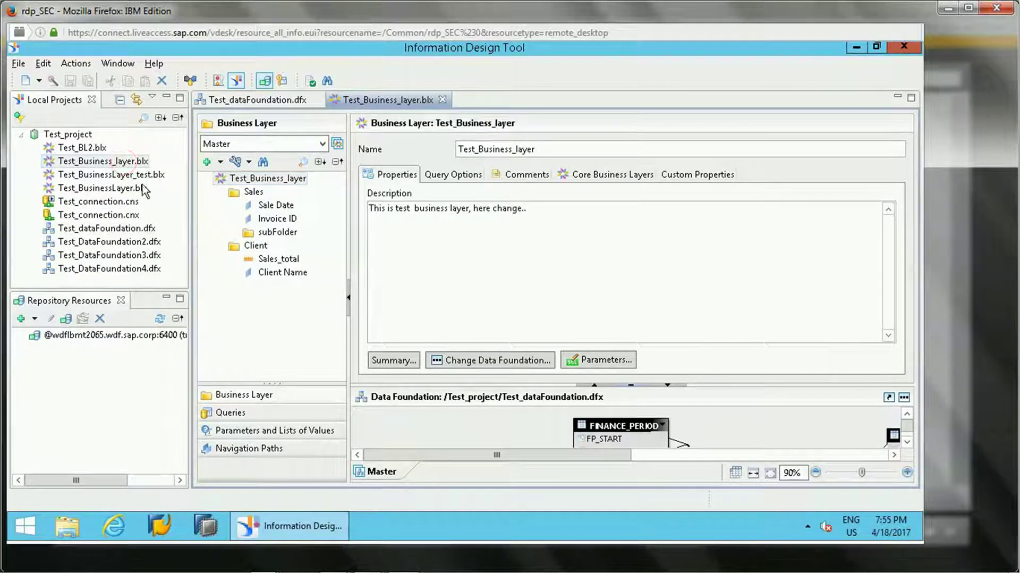
click(111, 175)
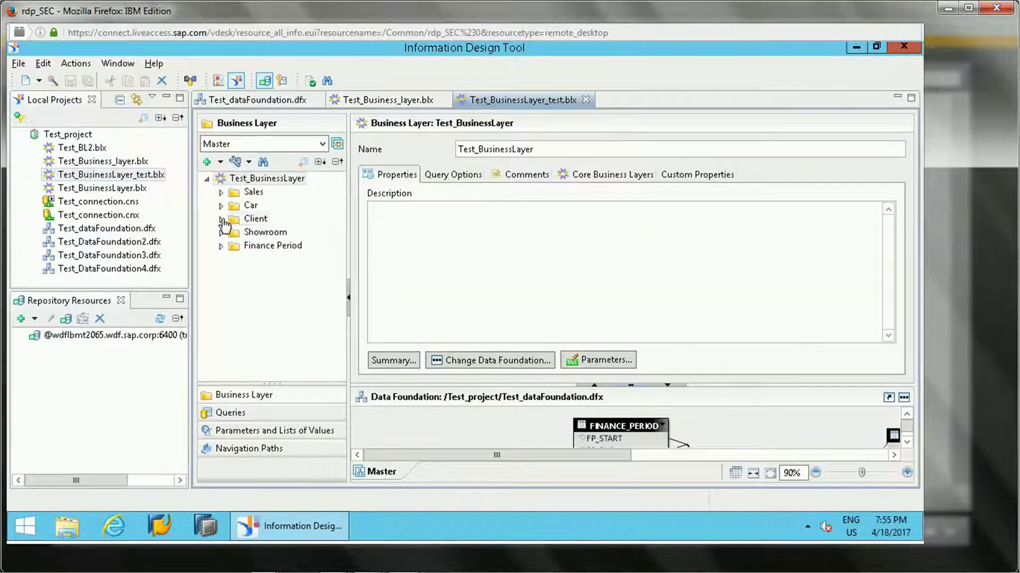
click(220, 219)
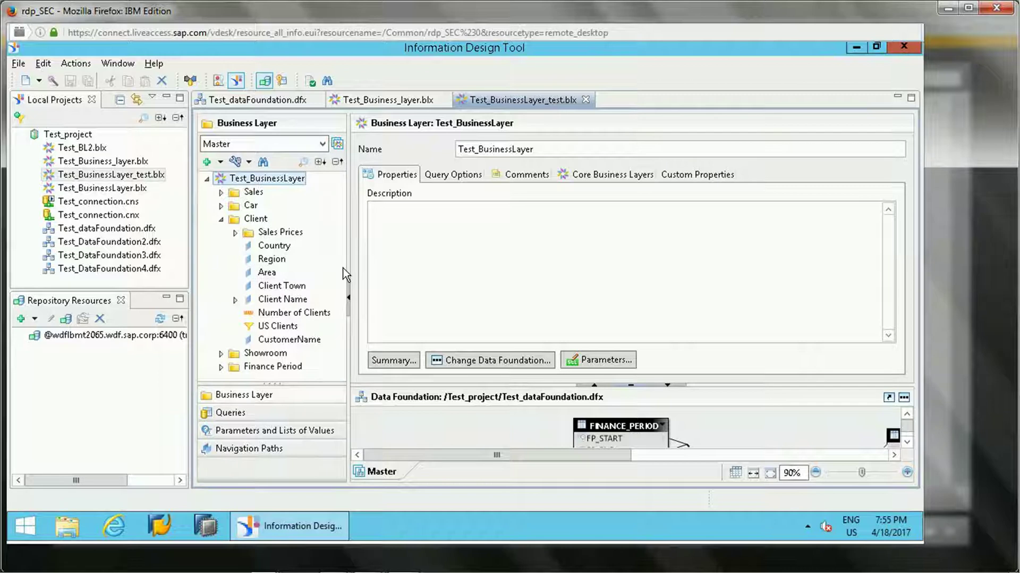
click(268, 301)
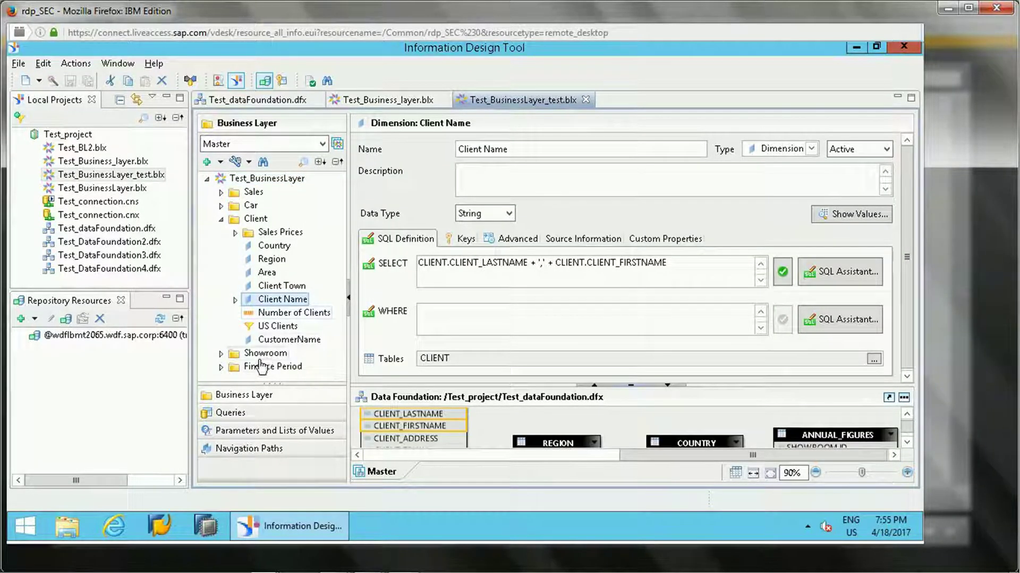
click(221, 205)
click(270, 219)
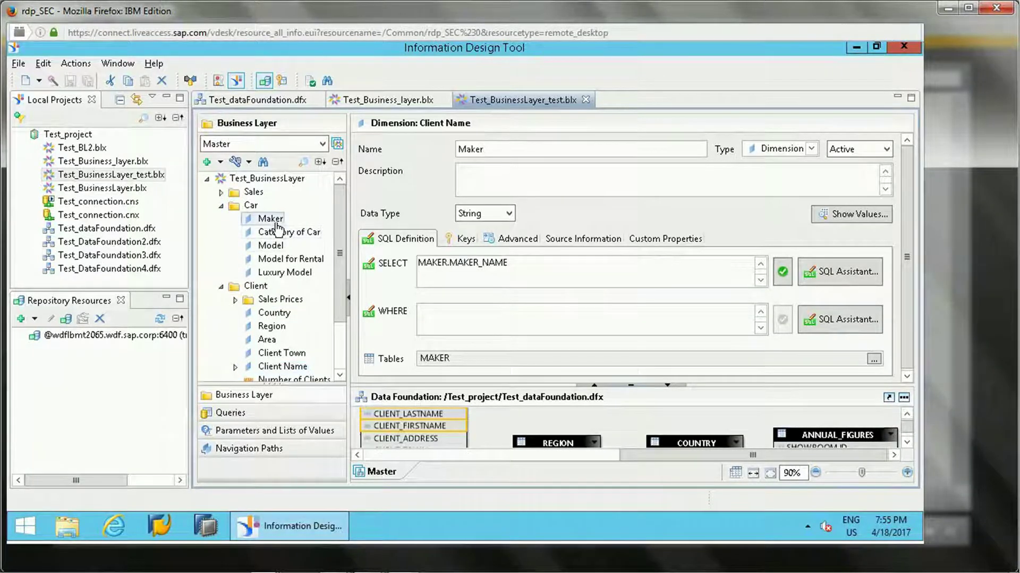
click(288, 235)
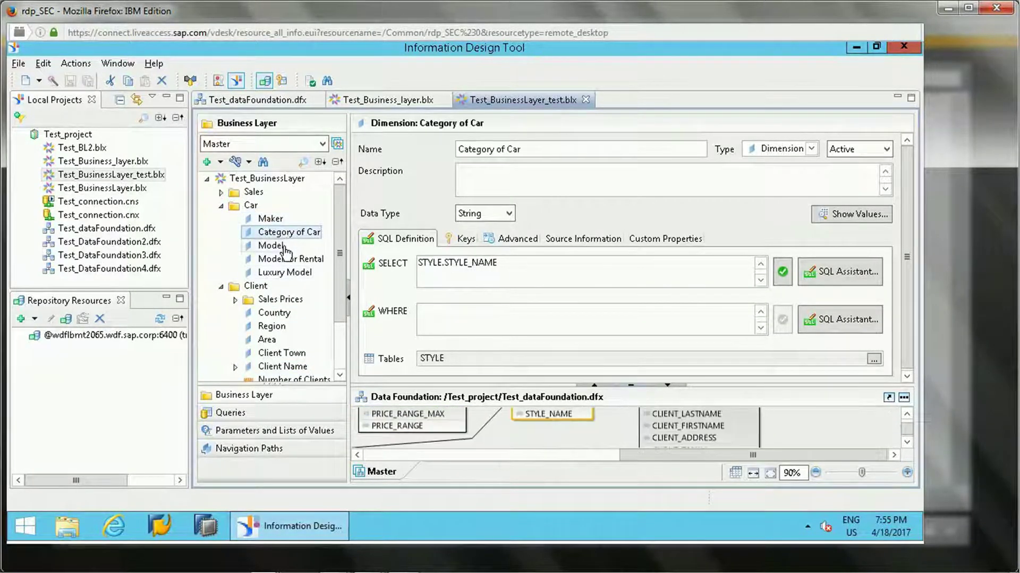
- Select Model for Rental and append AND to its 'MODEL.MODEL_DAYRENT IS NOT Null' WHERE condition
click(282, 246)
click(285, 261)
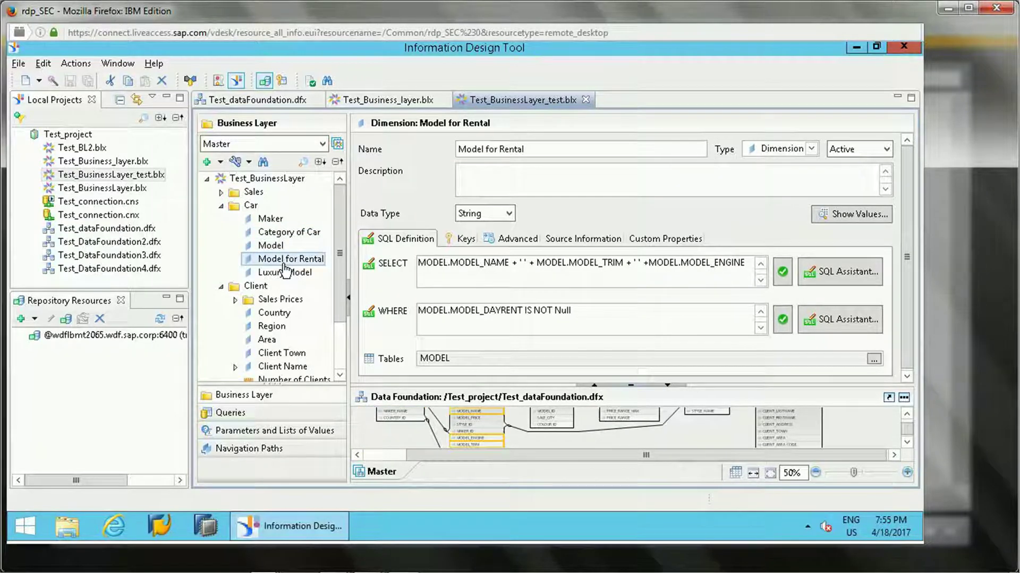
click(599, 314)
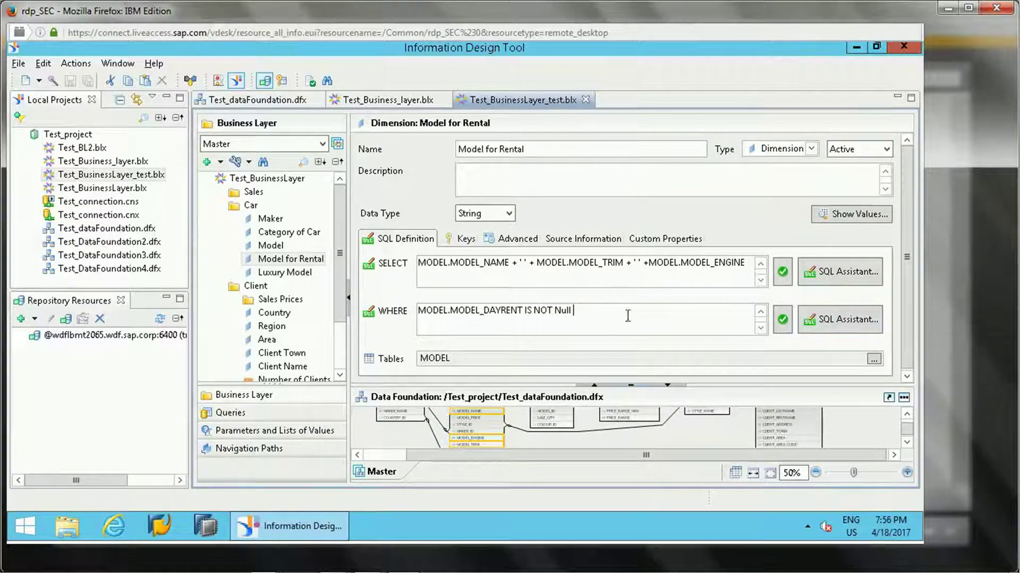
text(AND)
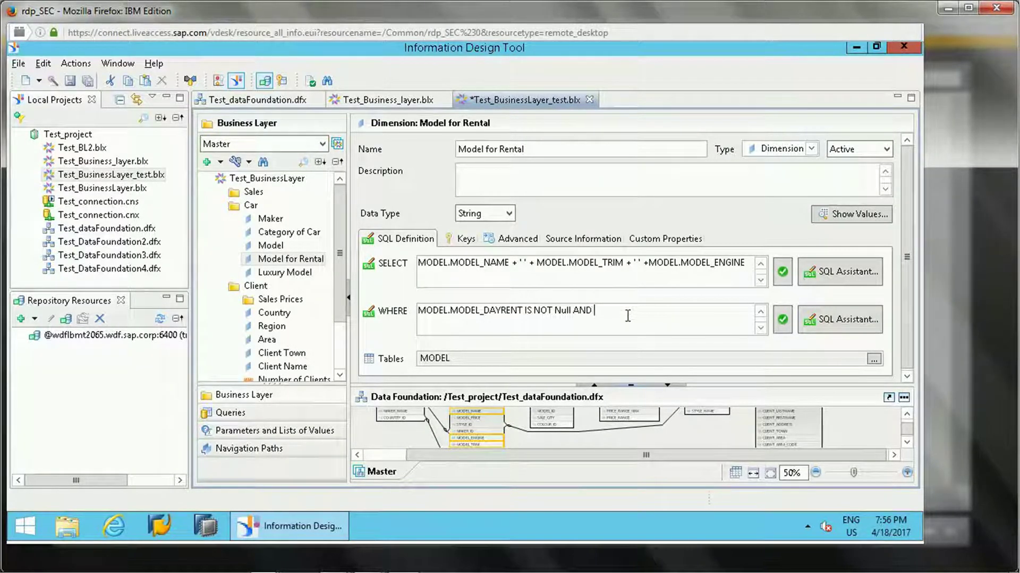
- In the SQL Expression Editor, add MAKER.MAKER_NAME IN after the AND
click(840, 321)
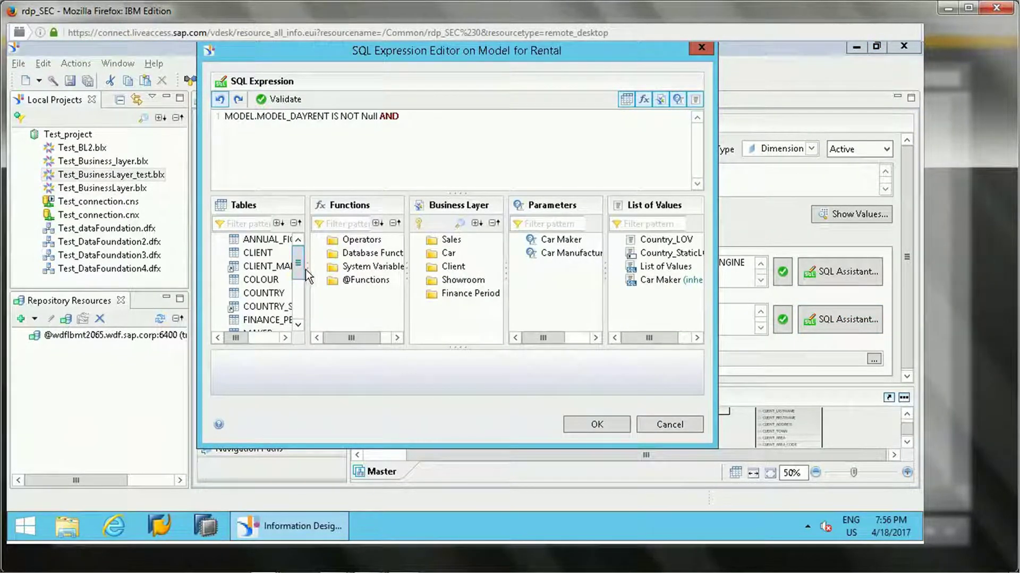
drag(307, 270, 341, 269)
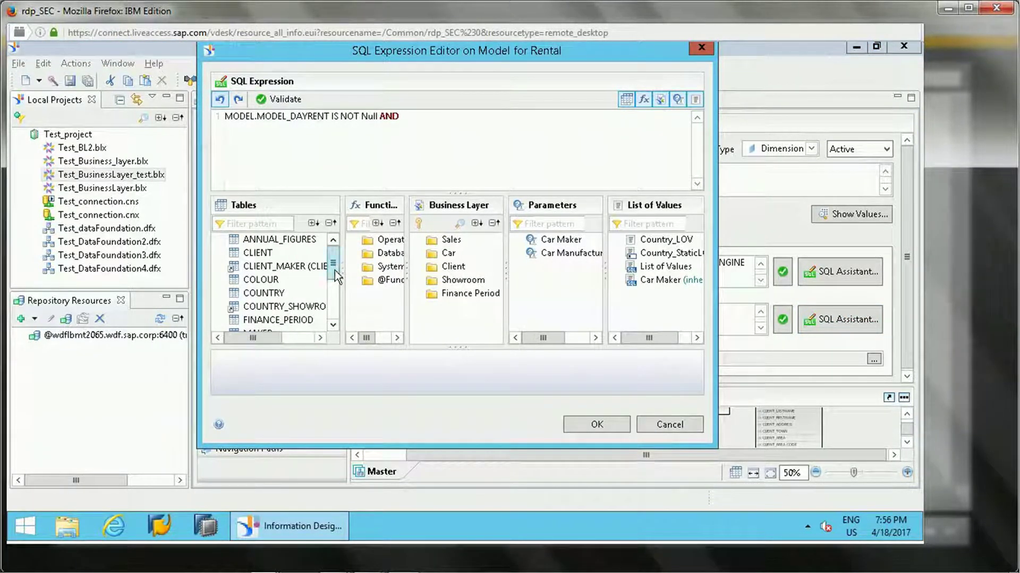
scroll(333, 281, down, 1)
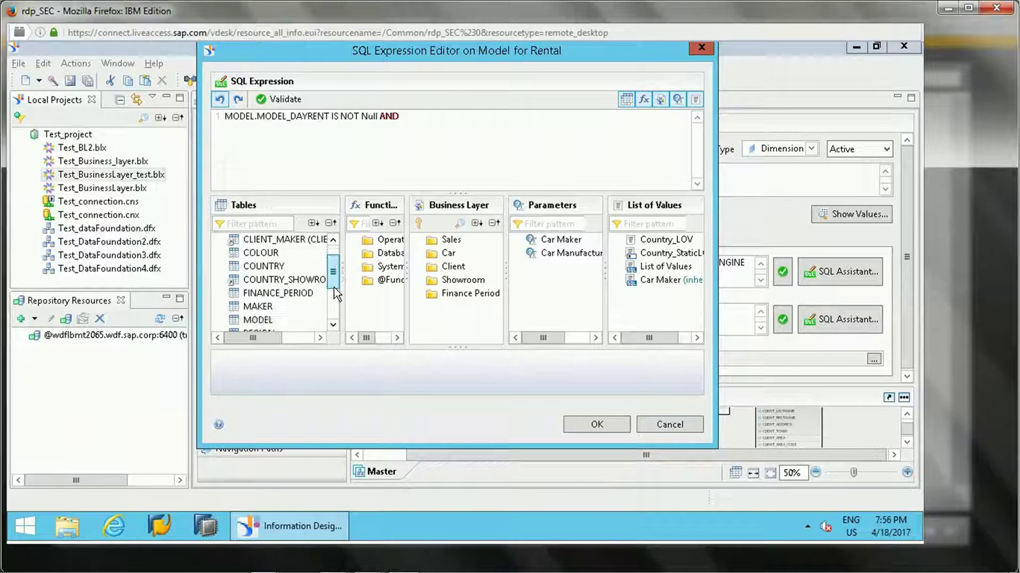
double_click(232, 310)
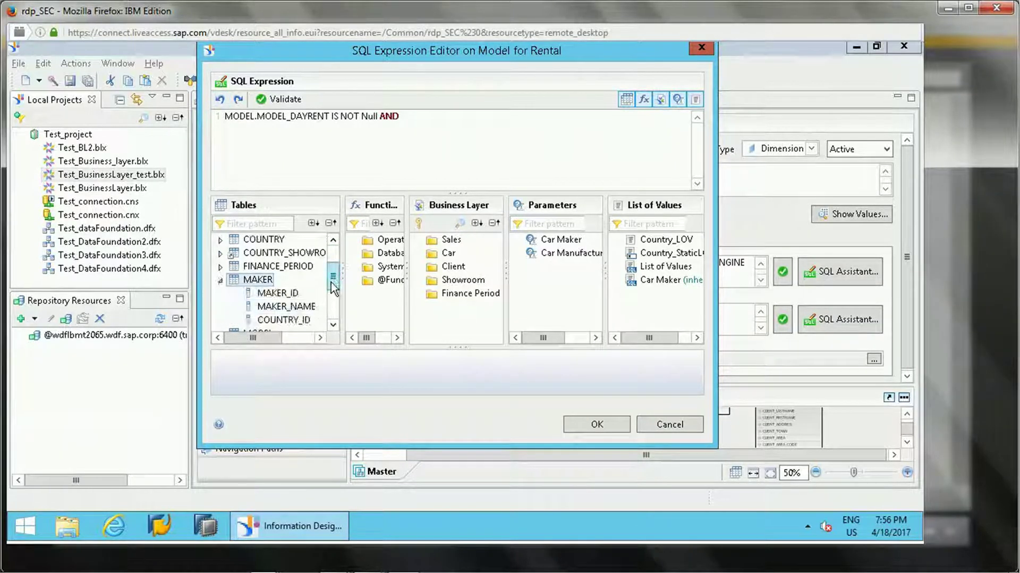
double_click(287, 307)
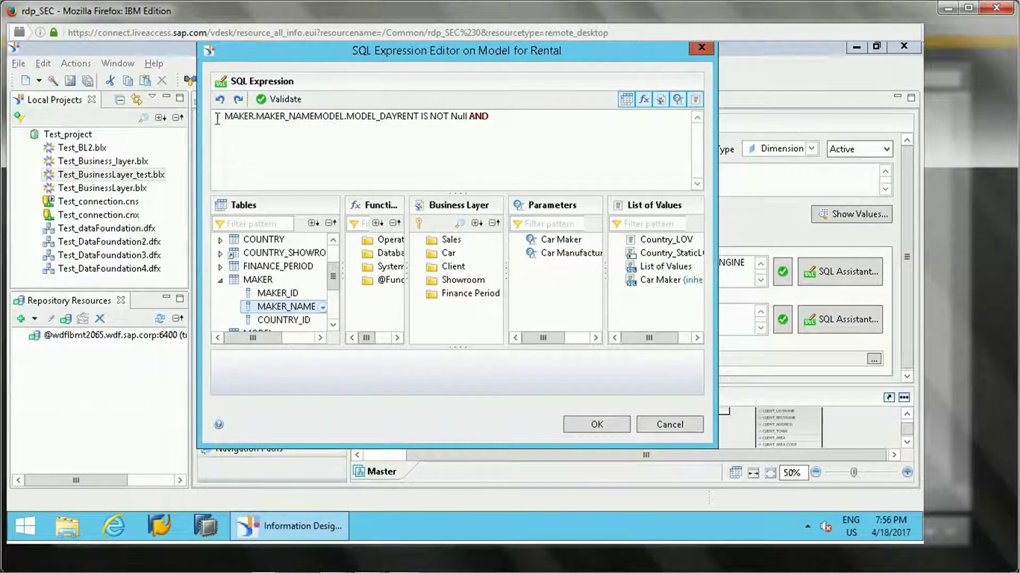
drag(312, 116, 222, 119)
key(ctrl+c)
key(Delete)
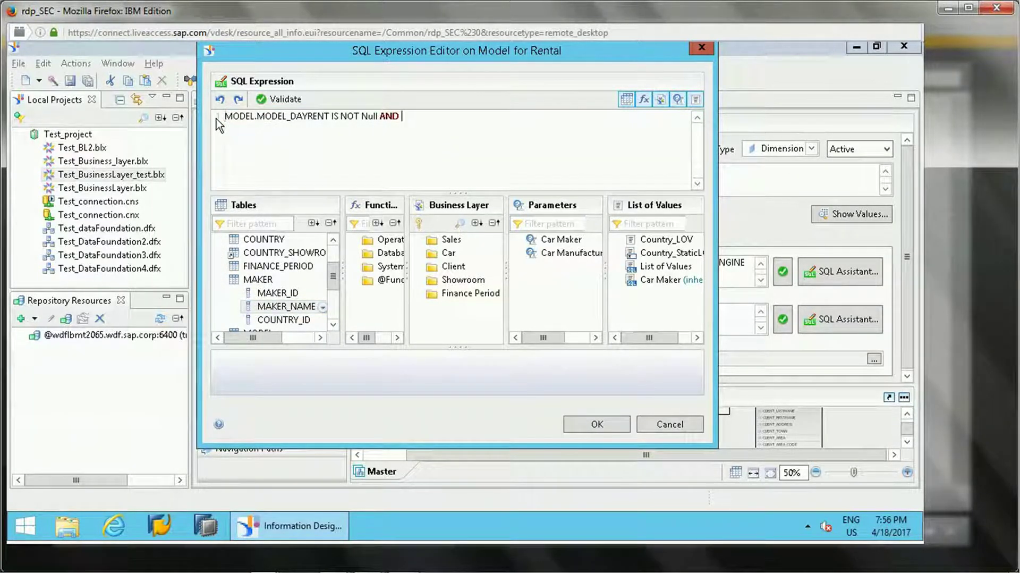
key(ctrl+v)
text(I)
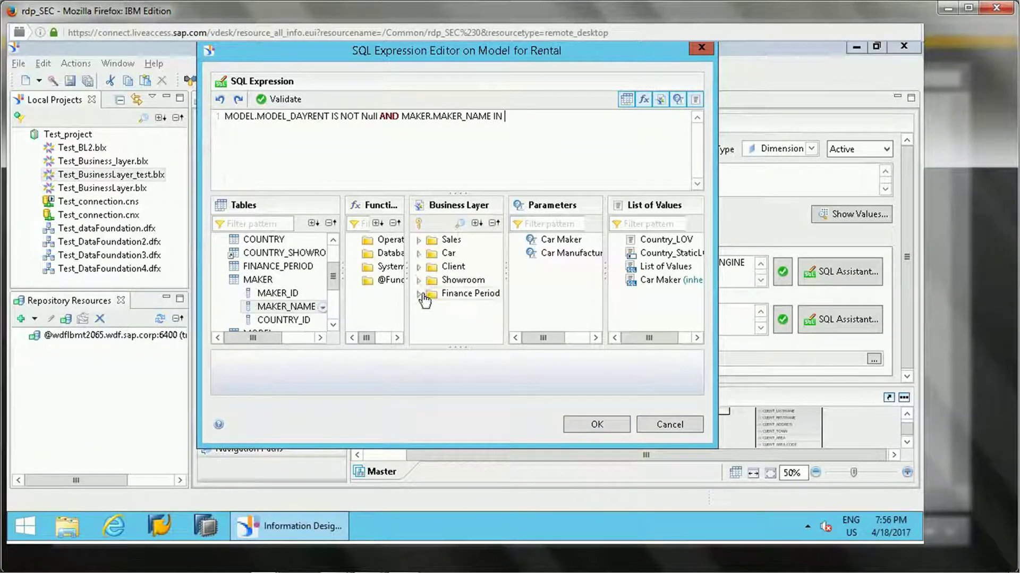
double_click(572, 253)
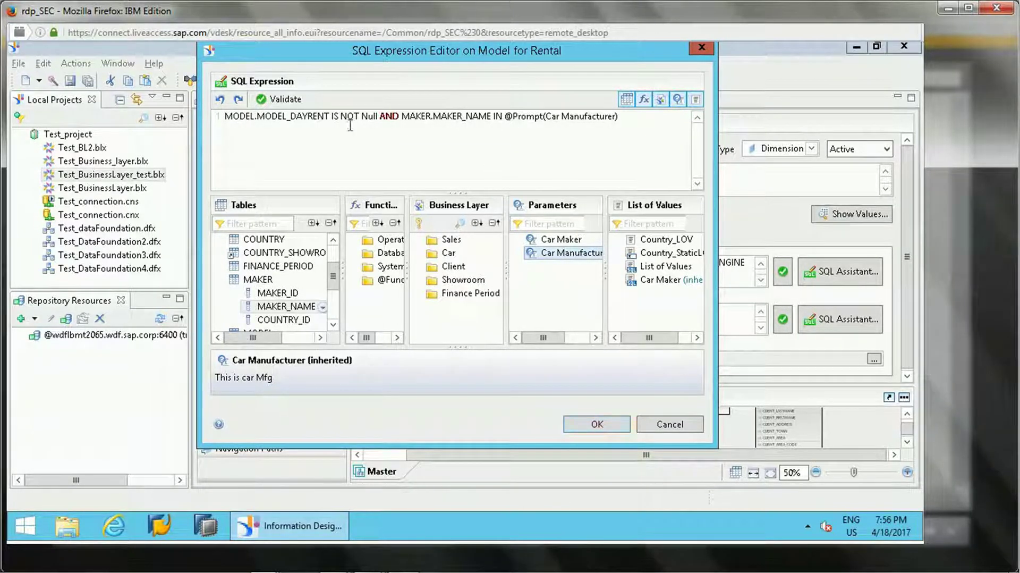
click(277, 99)
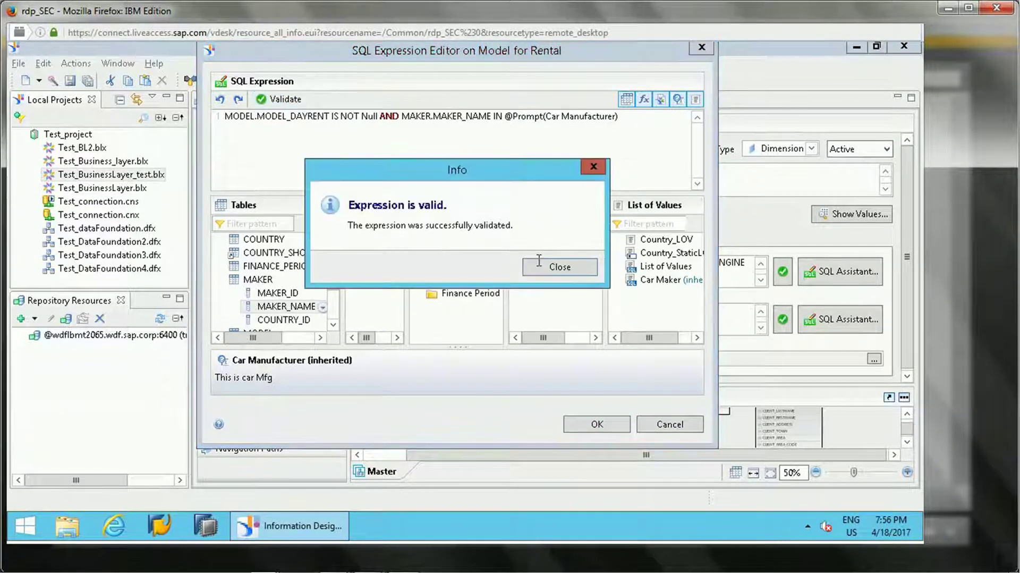
click(559, 266)
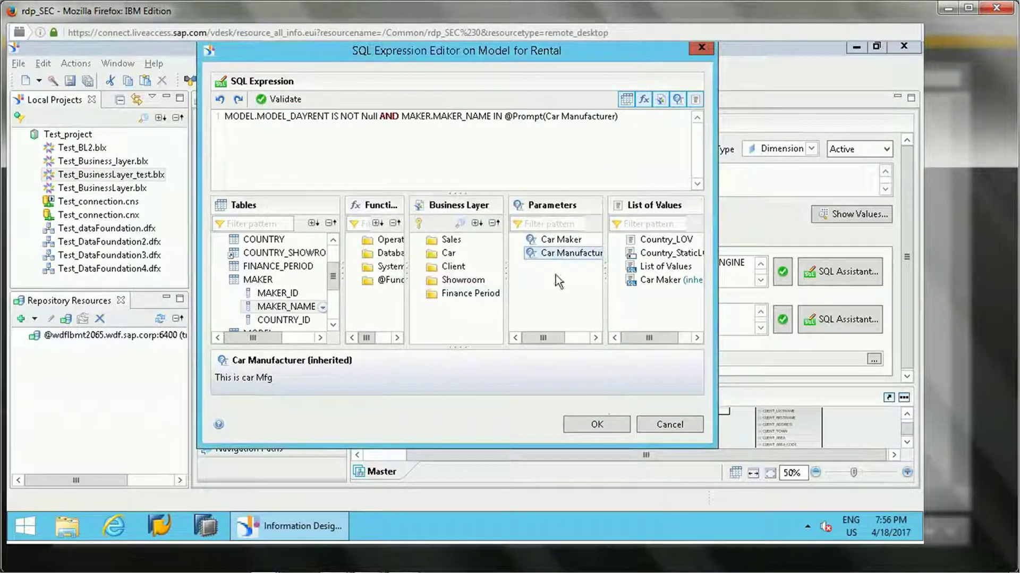
- Apply the WHERE expression, save the business layer, and create a new test query
click(612, 427)
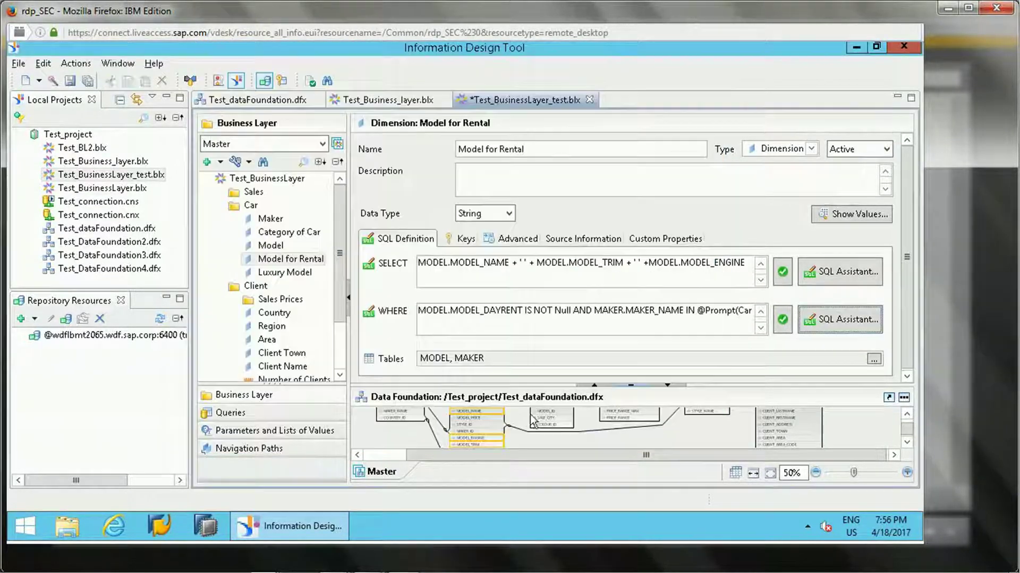
click(70, 80)
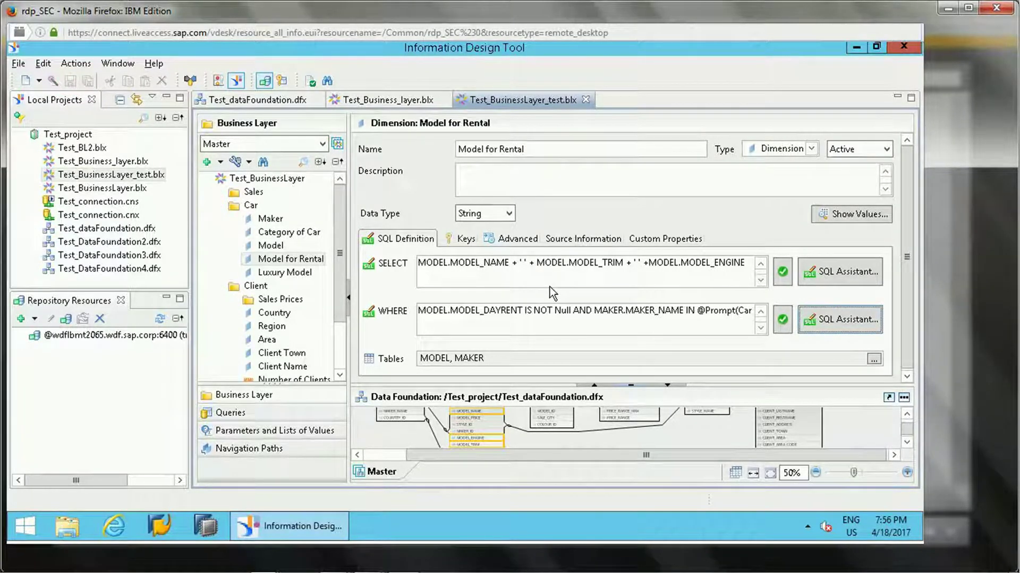
click(249, 414)
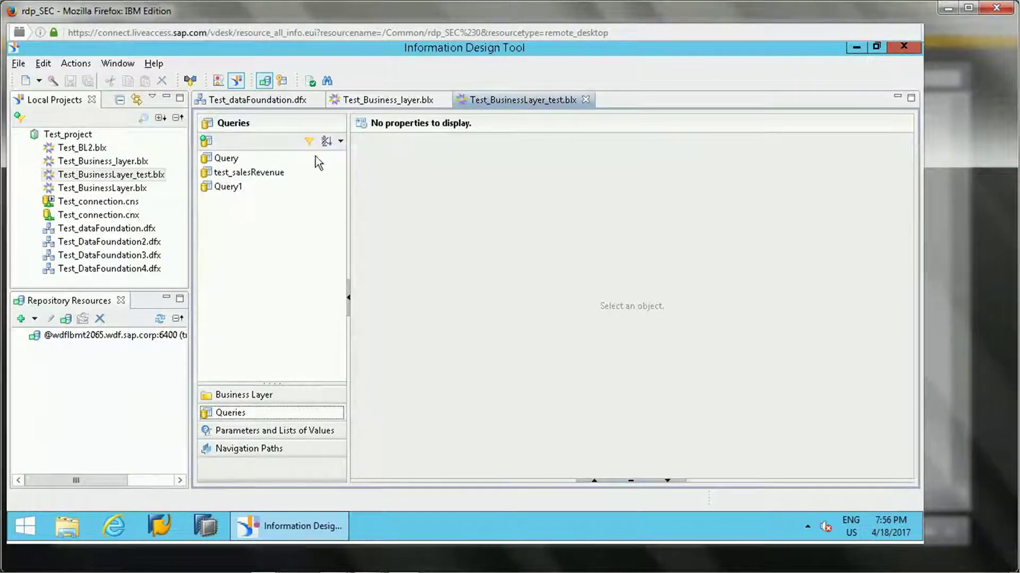
click(206, 141)
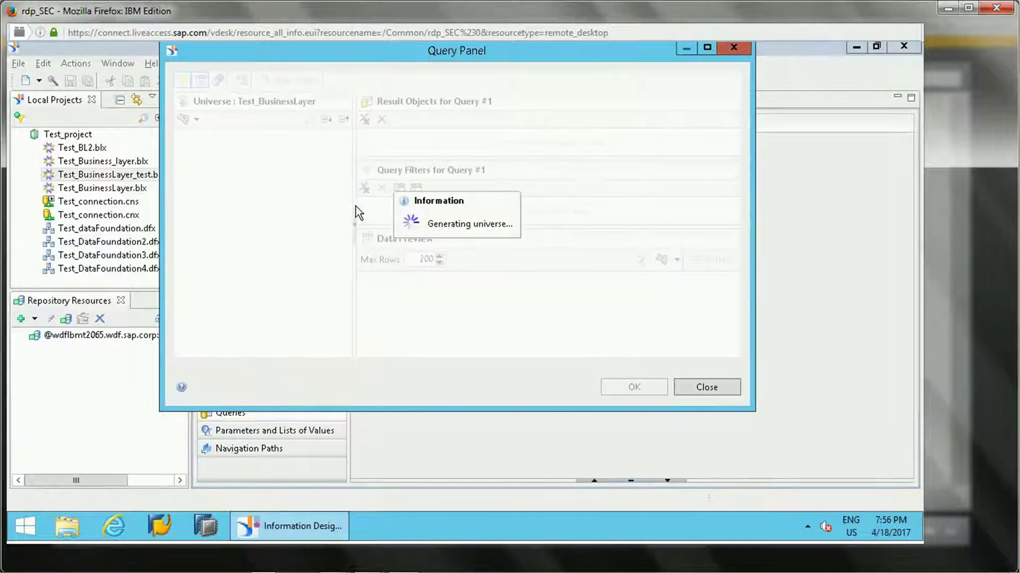
- Add Maker and Model for Rental from the Car folder as result objects
click(183, 163)
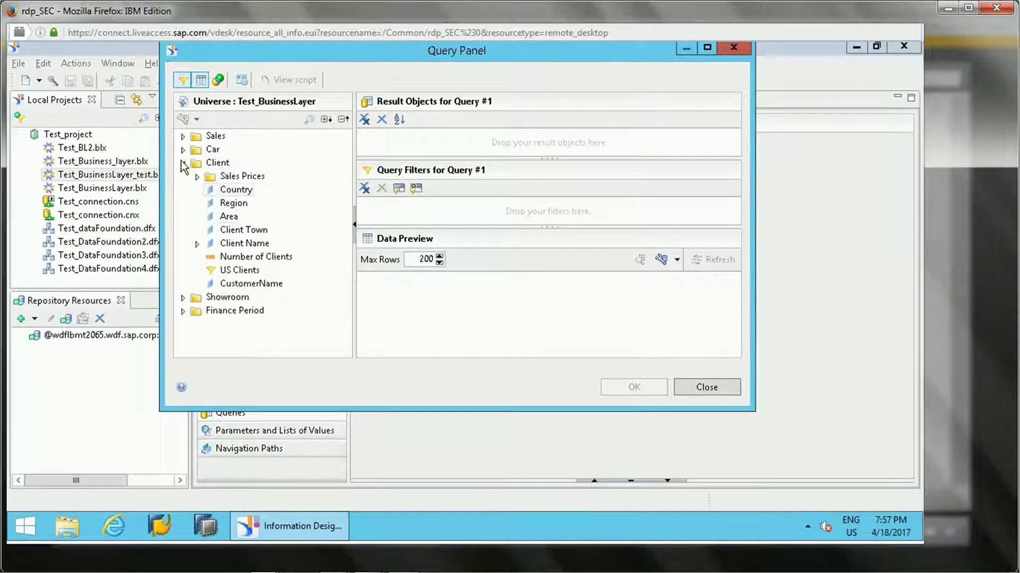
click(183, 149)
click(232, 163)
double_click(232, 163)
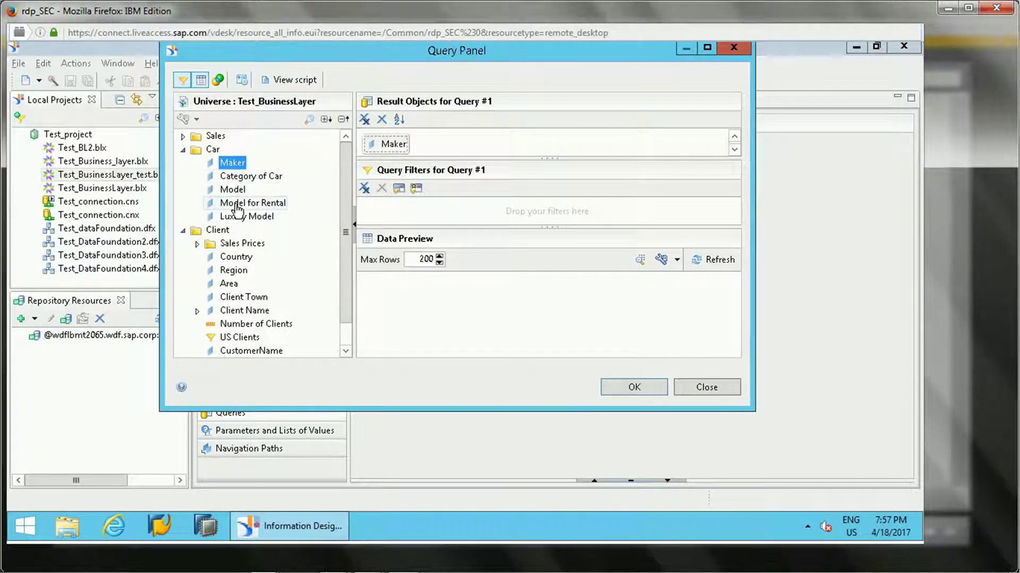
double_click(237, 203)
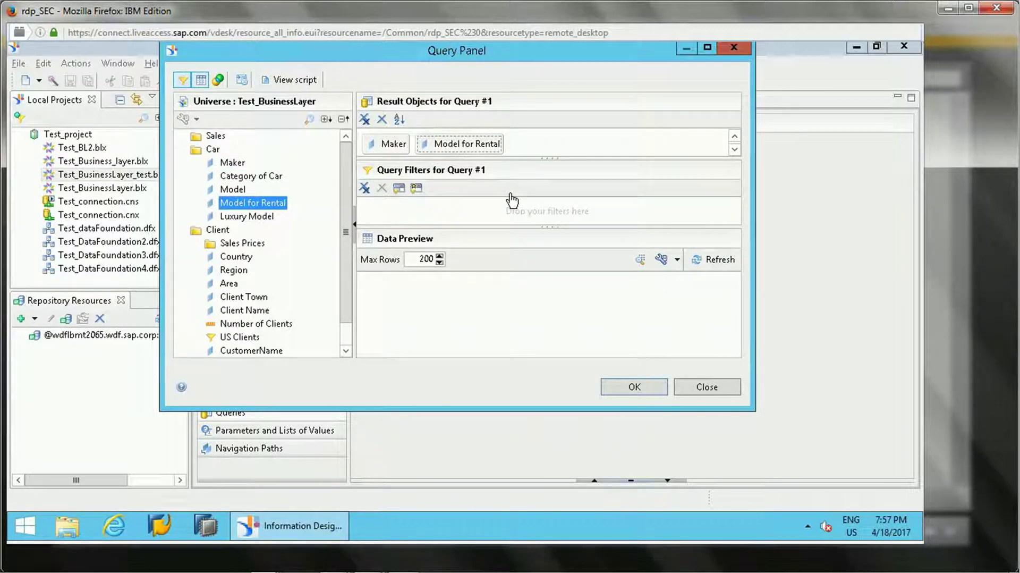
- Run the query and choose Austin Martini, Fennari, Forsche and Leep at the prompt
click(720, 260)
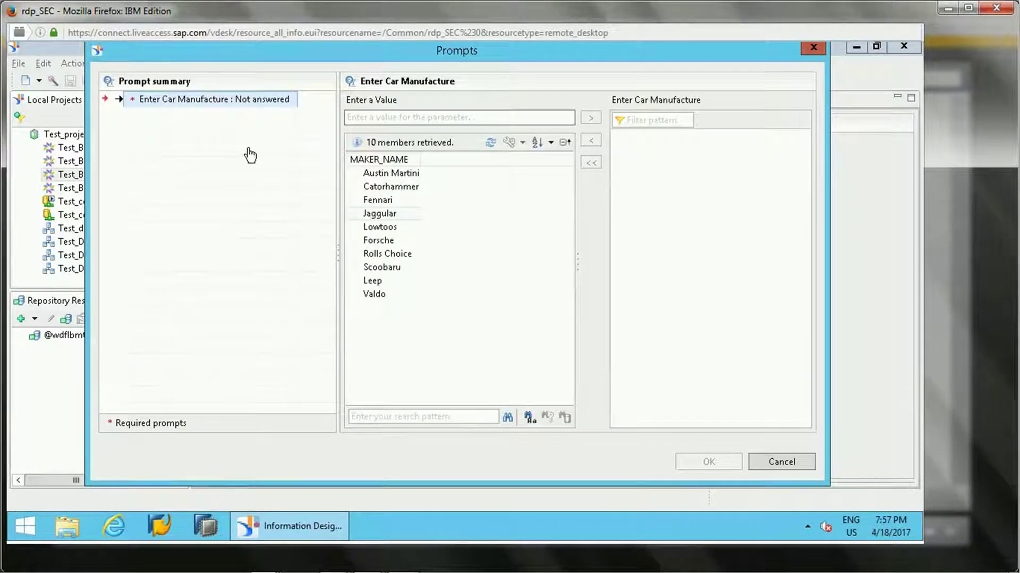
click(382, 174)
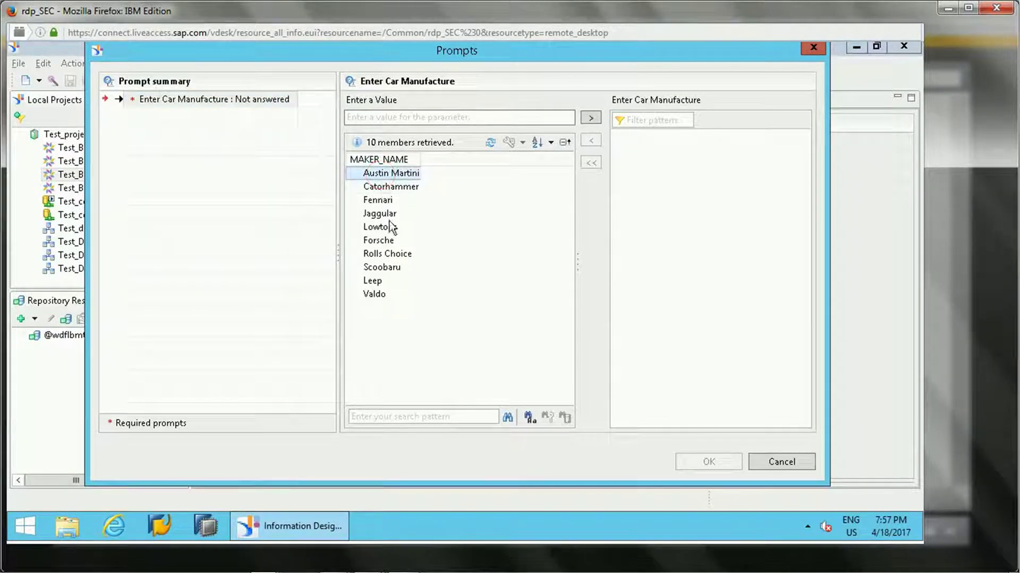
double_click(400, 179)
double_click(396, 202)
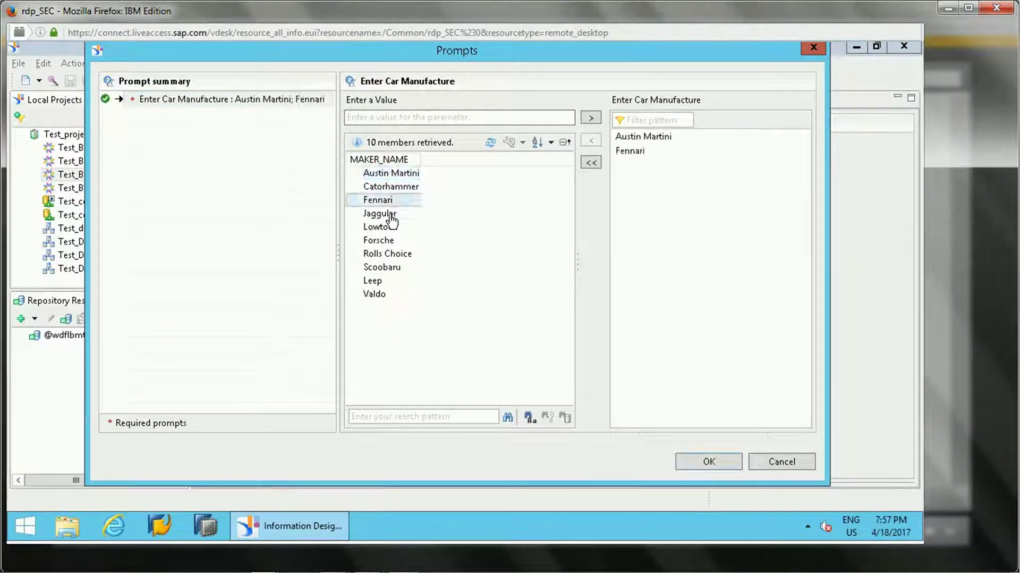
double_click(387, 240)
click(383, 281)
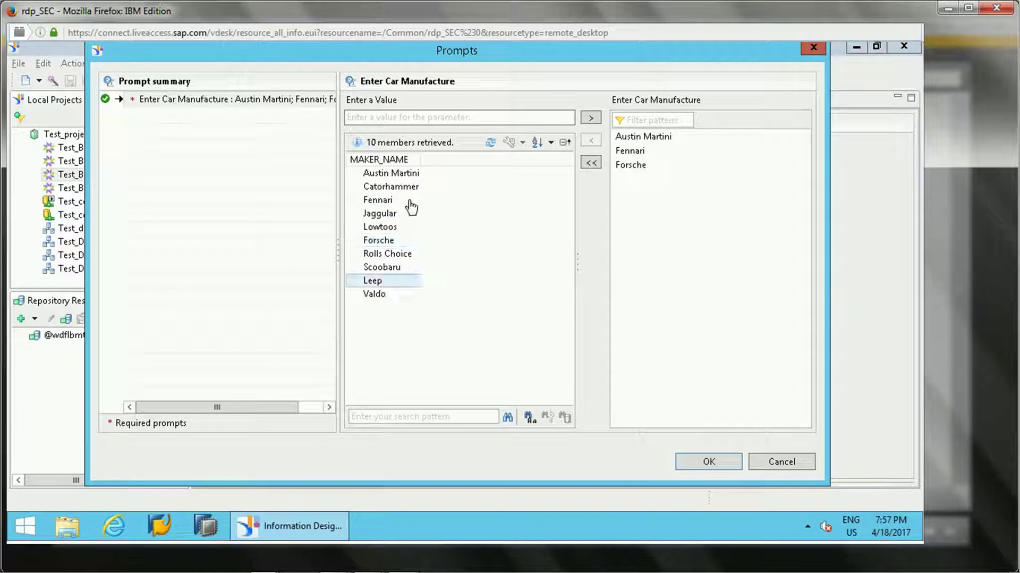
double_click(400, 285)
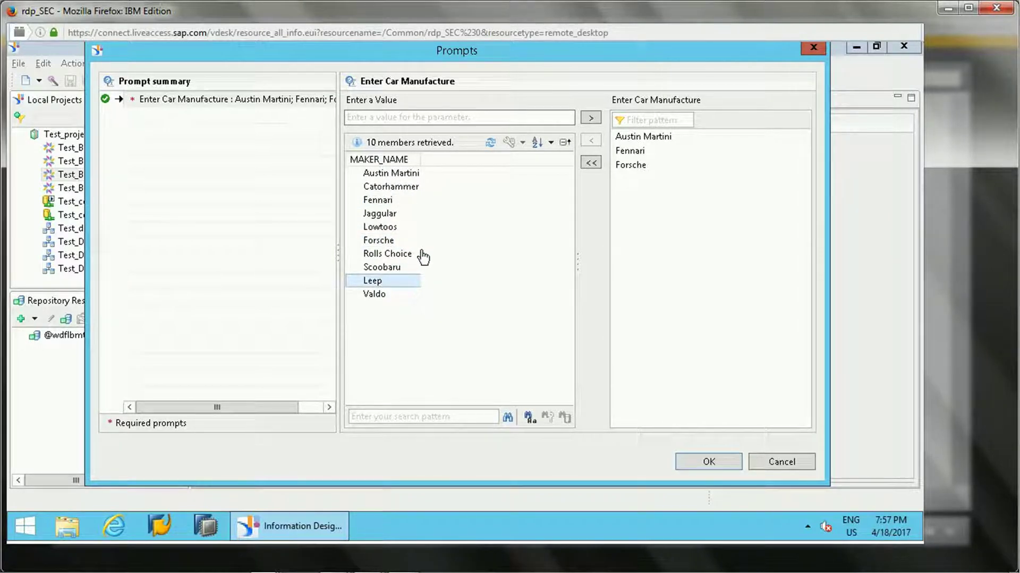
- Confirm the four makers and review the 8-row Maker and Model for Rental result
click(694, 461)
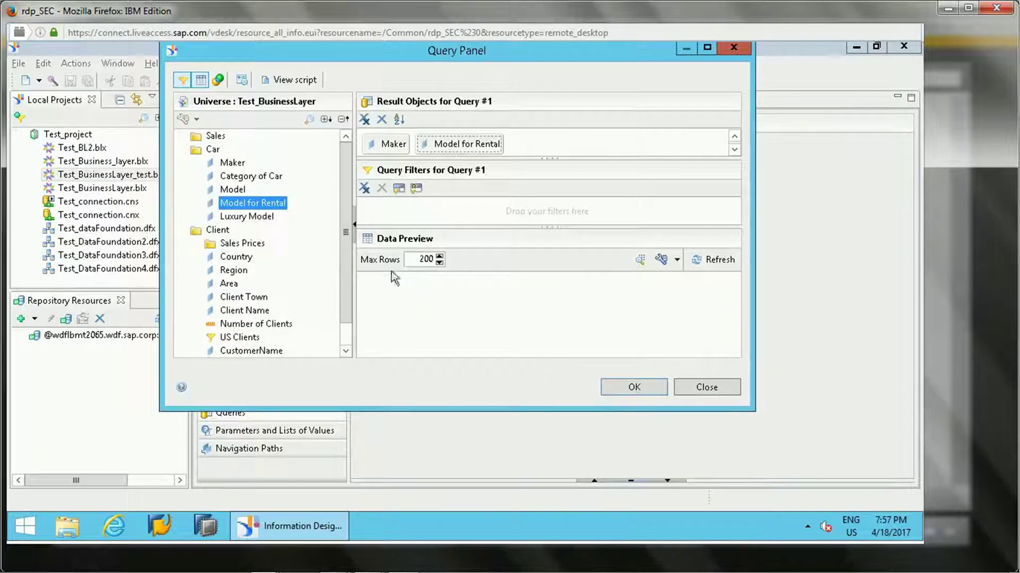
mouse_move(733, 312)
mouse_down()
mouse_move(733, 340)
mouse_move(734, 291)
mouse_move(740, 366)
mouse_move(732, 296)
mouse_up()
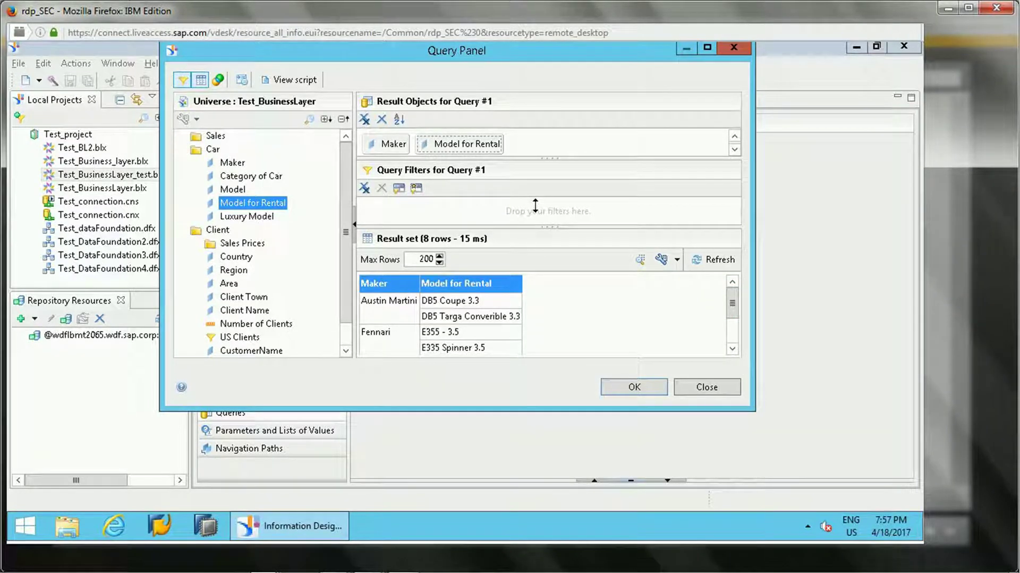